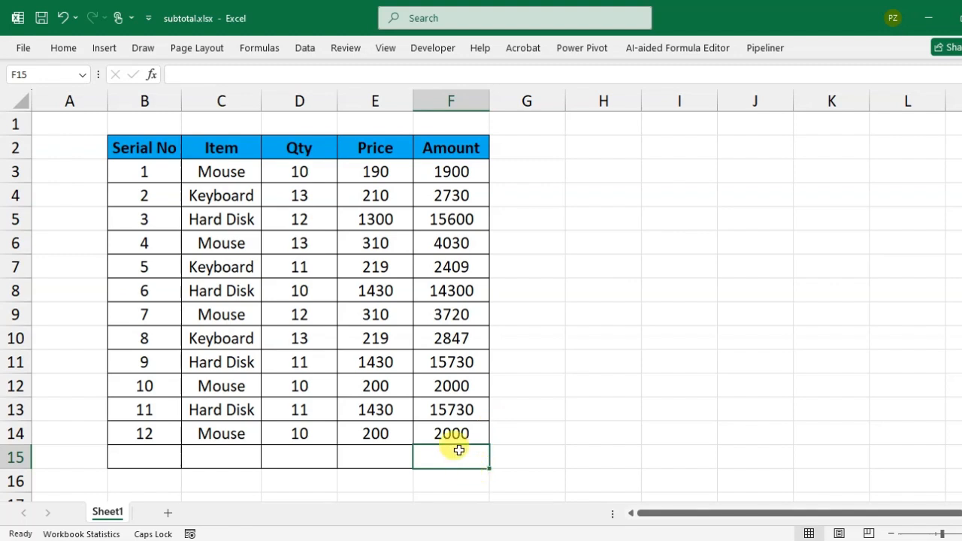
# - Enter a SUBTOTAL formula in cell F15 with function number 9 (SUM) over the Amount range F3:F14
pyautogui.write('=SUBT')
pyautogui.press('Tab')
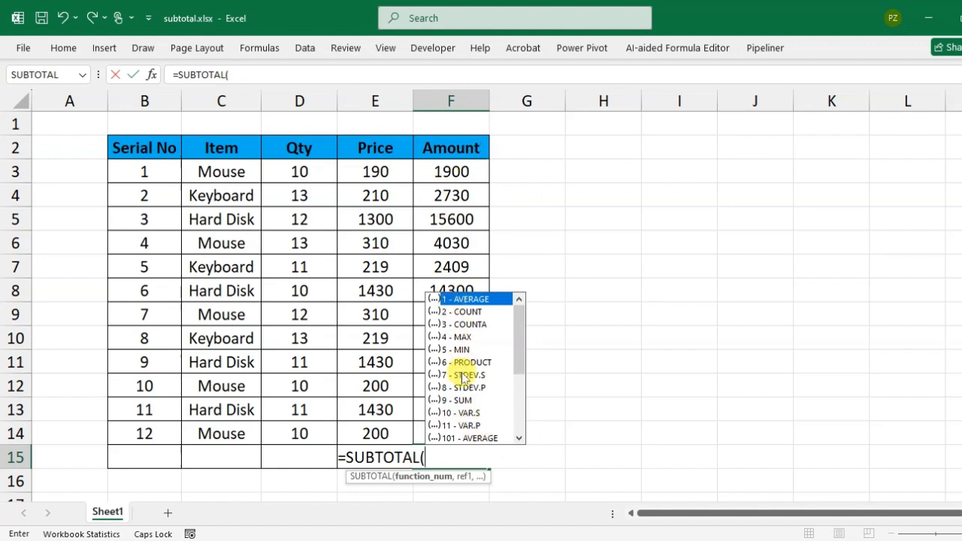
pyautogui.click(443, 401)
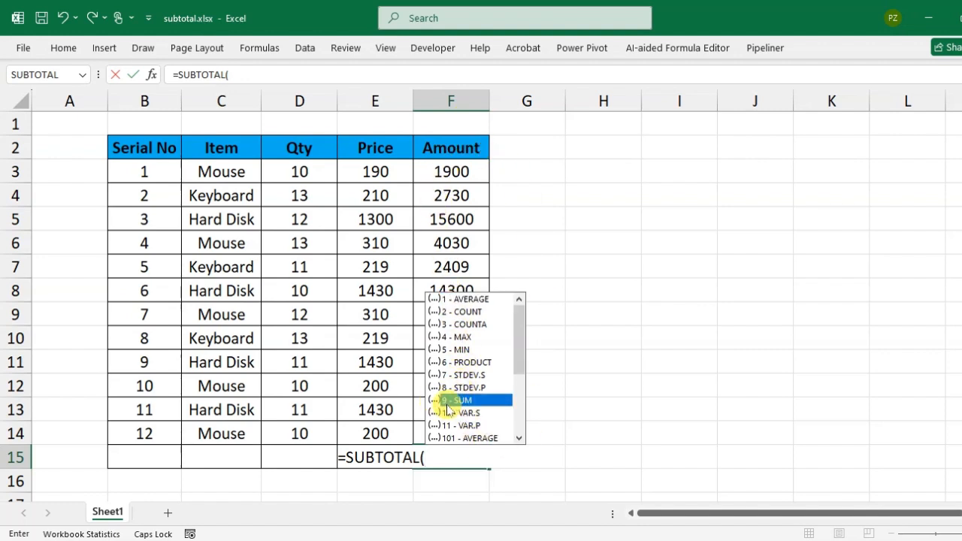
pyautogui.scroll(-1, 466, 406)
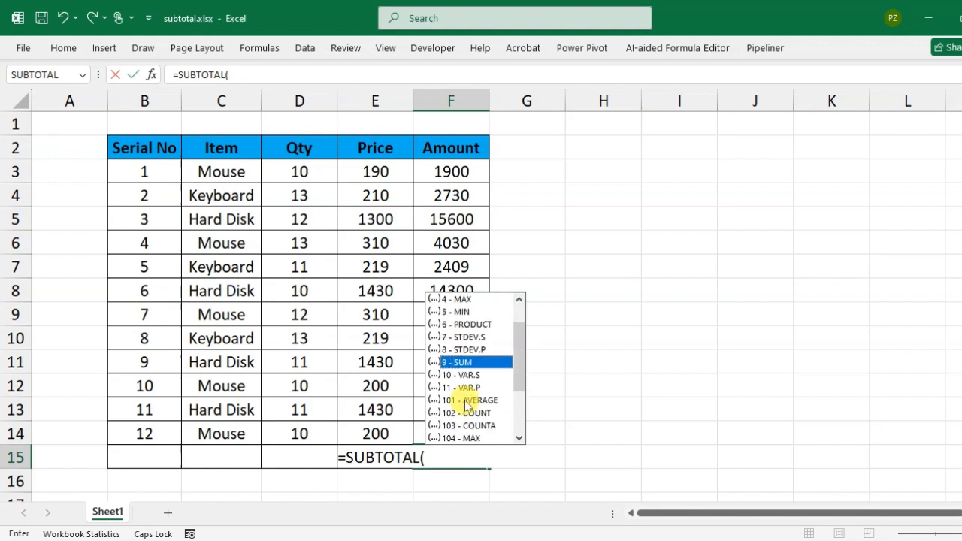
pyautogui.press('Tab')
pyautogui.write(',')
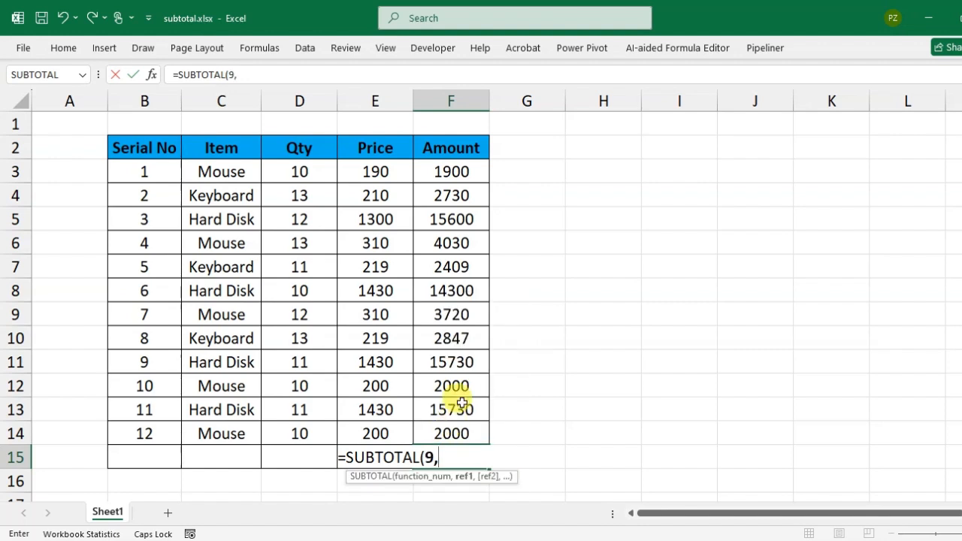
pyautogui.moveTo(449, 172); pyautogui.dragTo(464, 426)
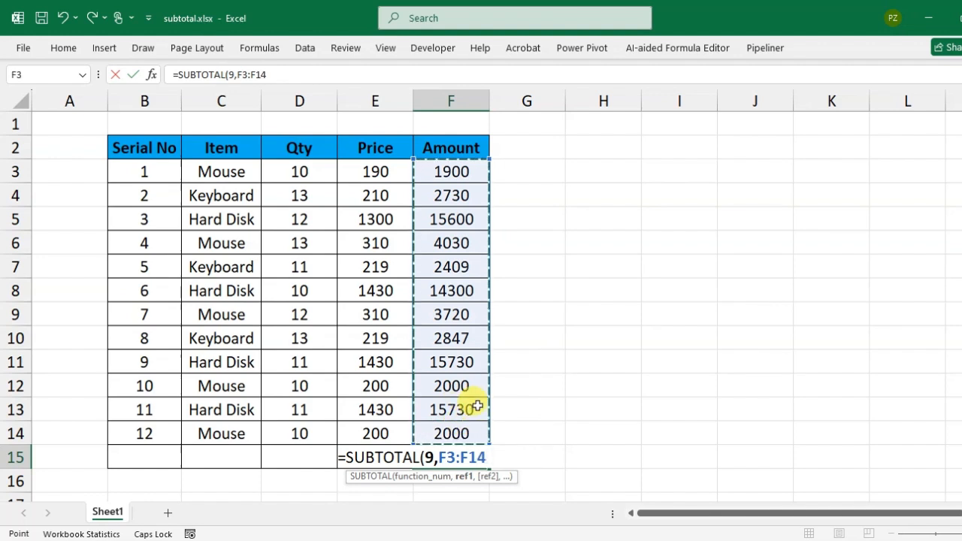
pyautogui.press('Return')
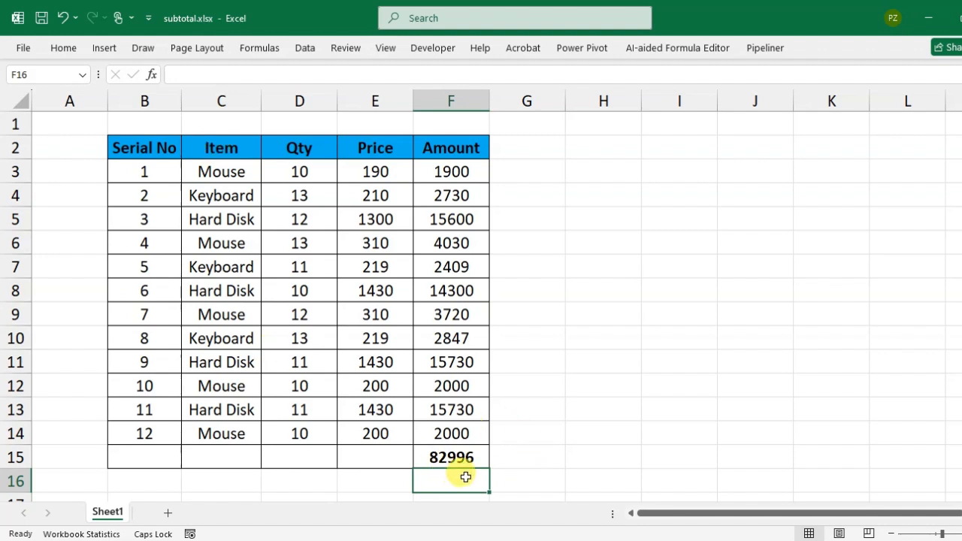
# - Add filters to the table header, exclude Keyboard from the Item column, and remove the filters again
pyautogui.click(229, 144)
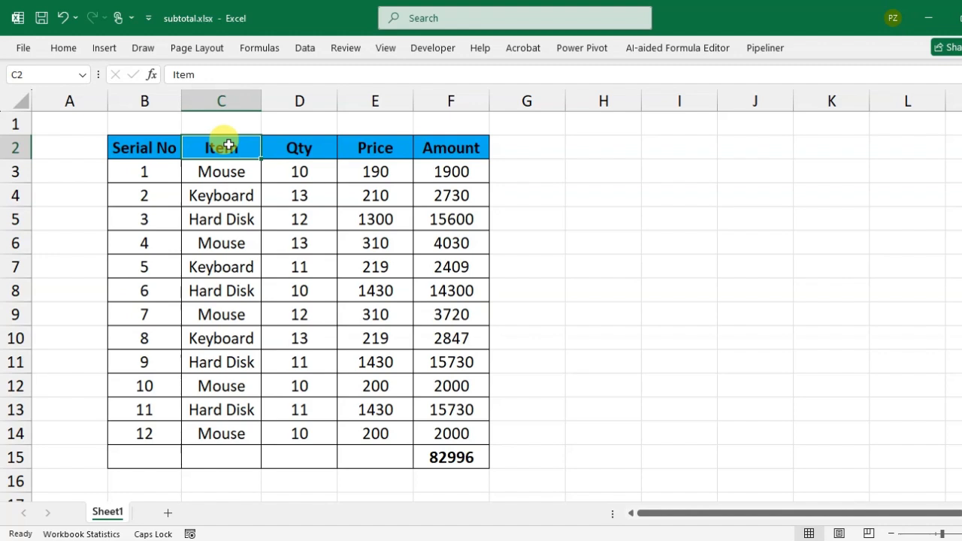
pyautogui.hotkey('ctrl', 'shift', 'l')
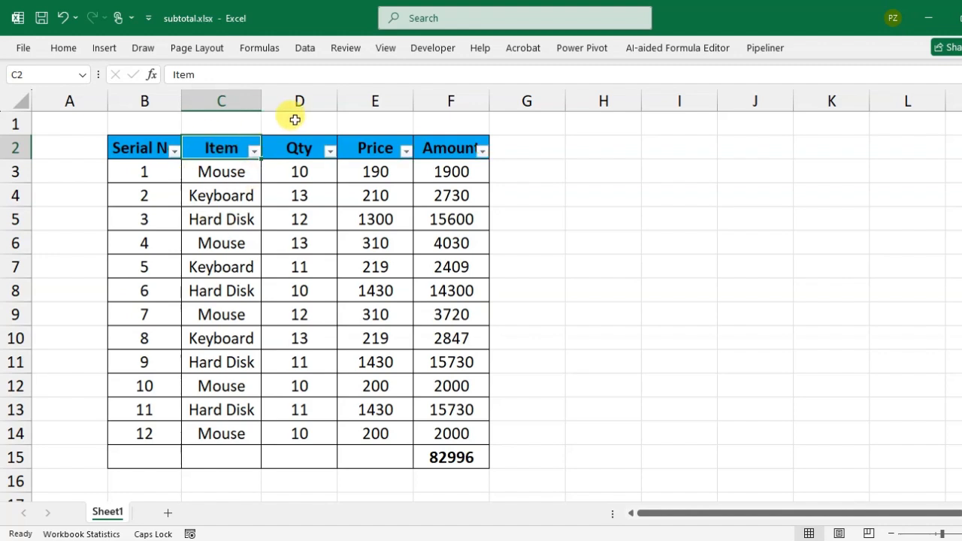
pyautogui.click(256, 154)
pyautogui.click(135, 372)
pyautogui.click(195, 482)
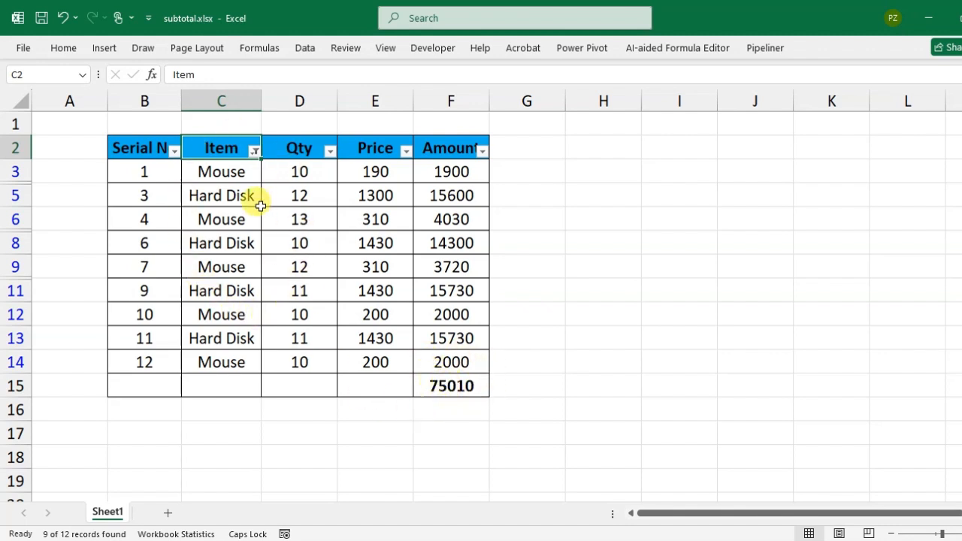
pyautogui.hotkey('ctrl', 'shift', 'l')
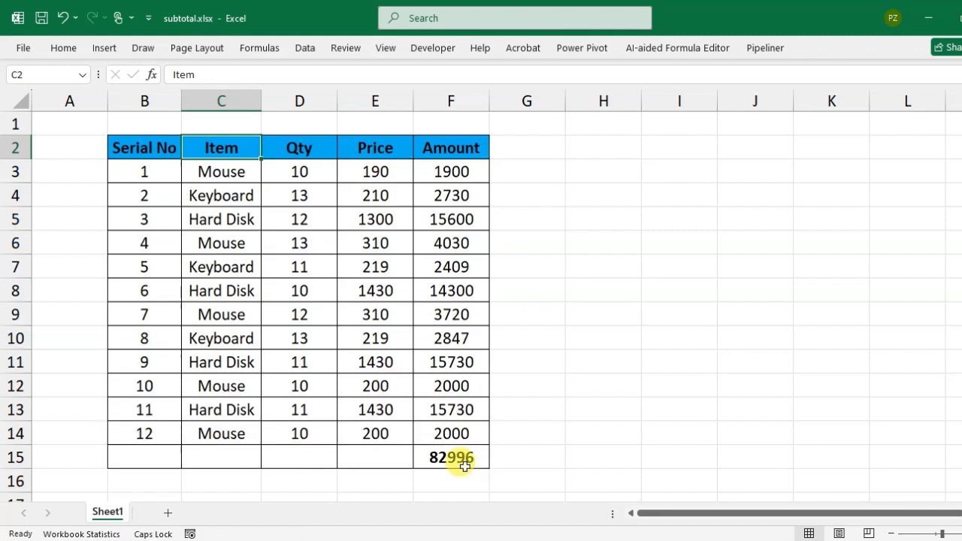
# - Clear the subtotal formula from cell F15
pyautogui.click(466, 461)
pyautogui.press('BackSpace')
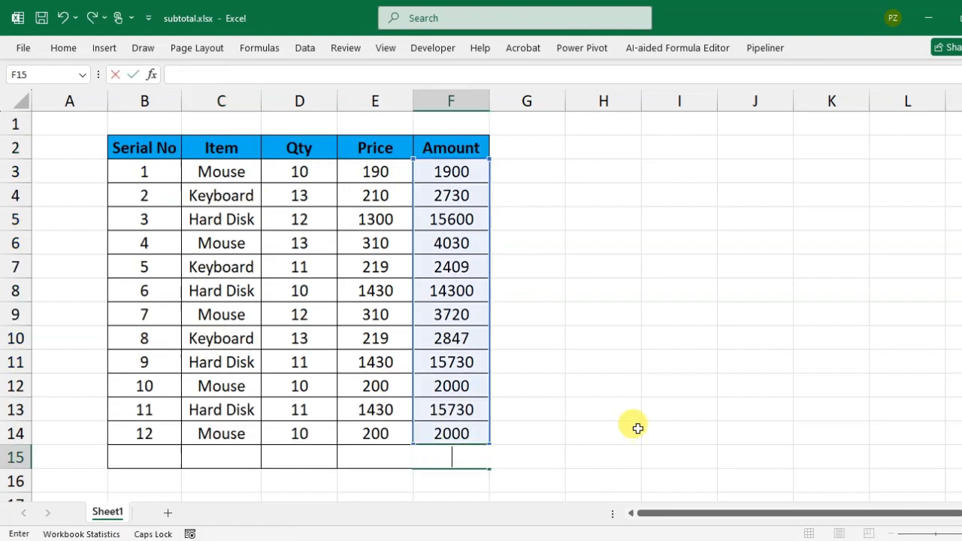
pyautogui.click(767, 433)
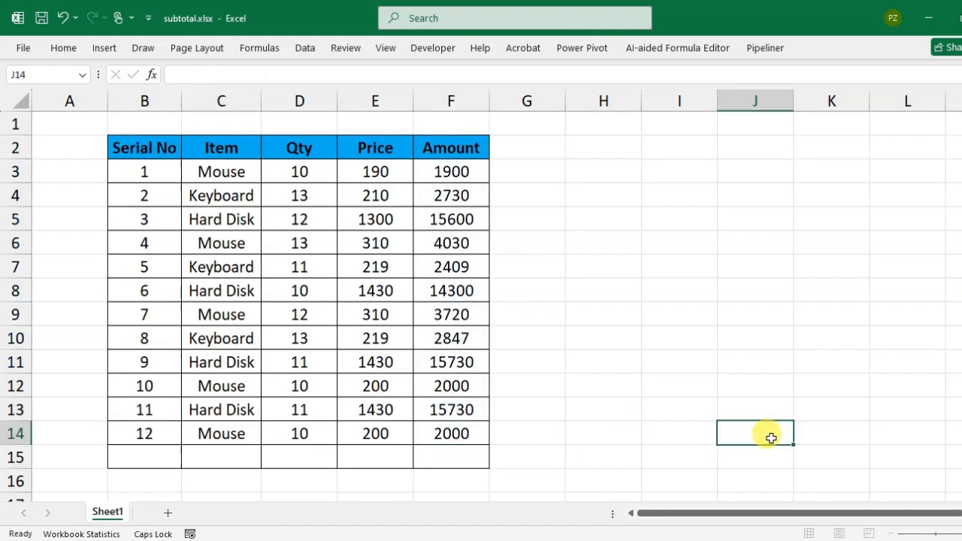
# - In cell F15, use Insert Function to search for SUBT and insert SUBTOTAL with function number 9
pyautogui.click(481, 459)
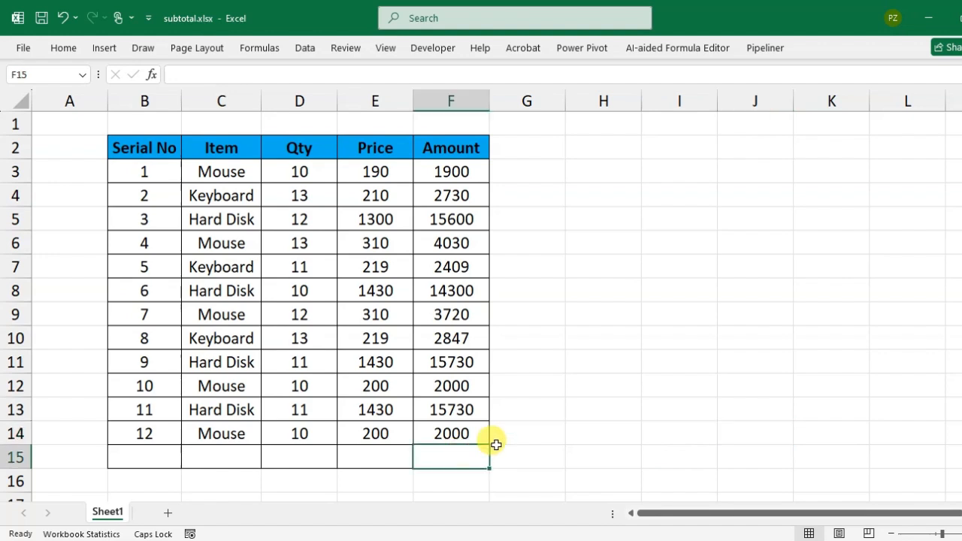
pyautogui.click(253, 46)
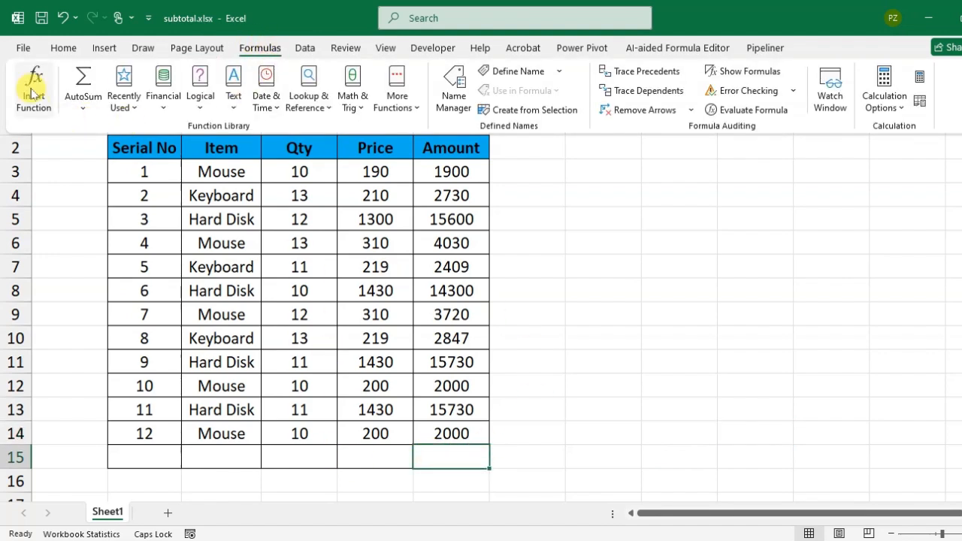
pyautogui.click(30, 84)
pyautogui.moveTo(700, 193); pyautogui.dragTo(609, 158)
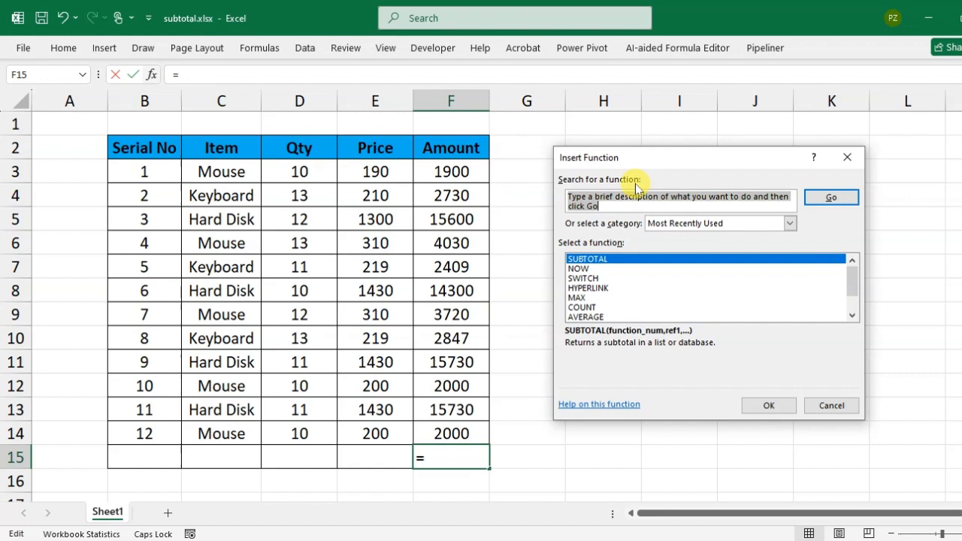
pyautogui.write('SUBT')
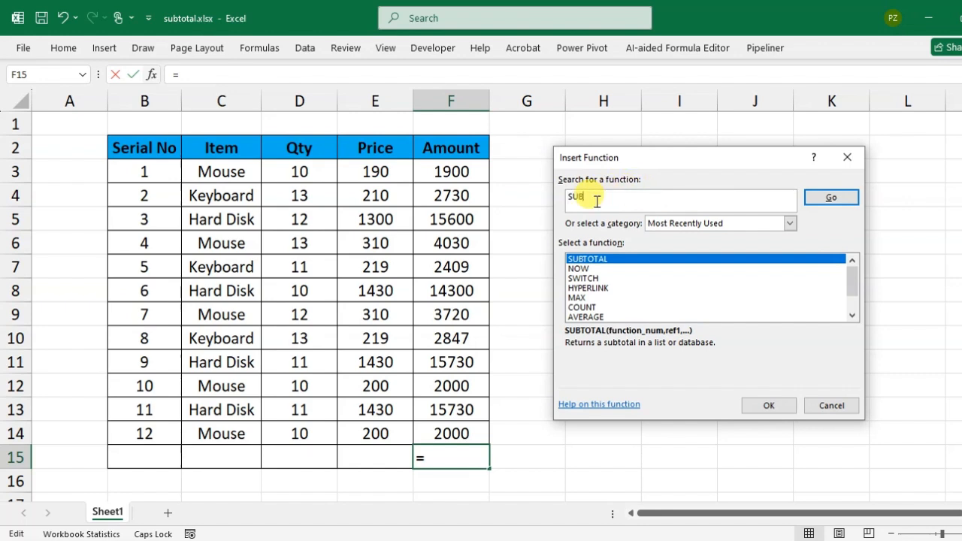
pyautogui.click(831, 197)
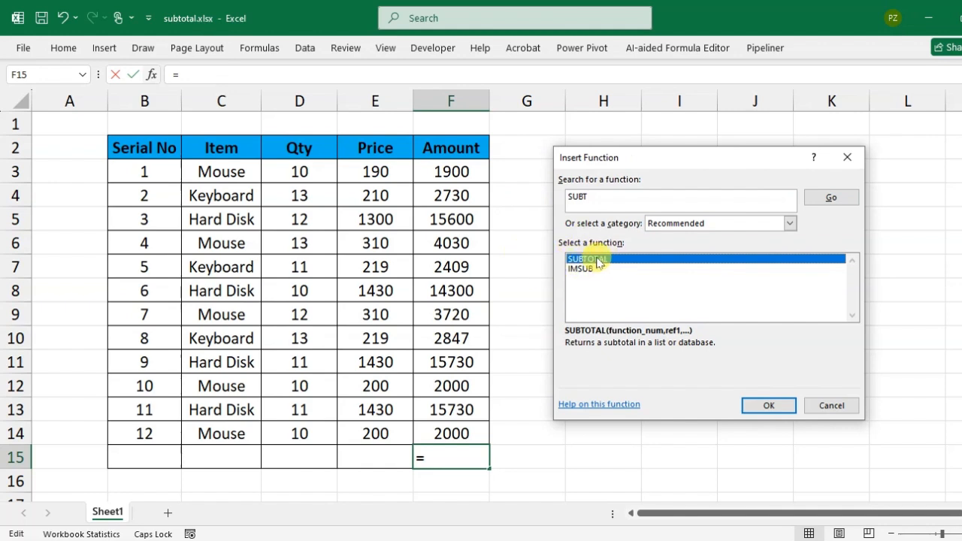
pyautogui.click(766, 405)
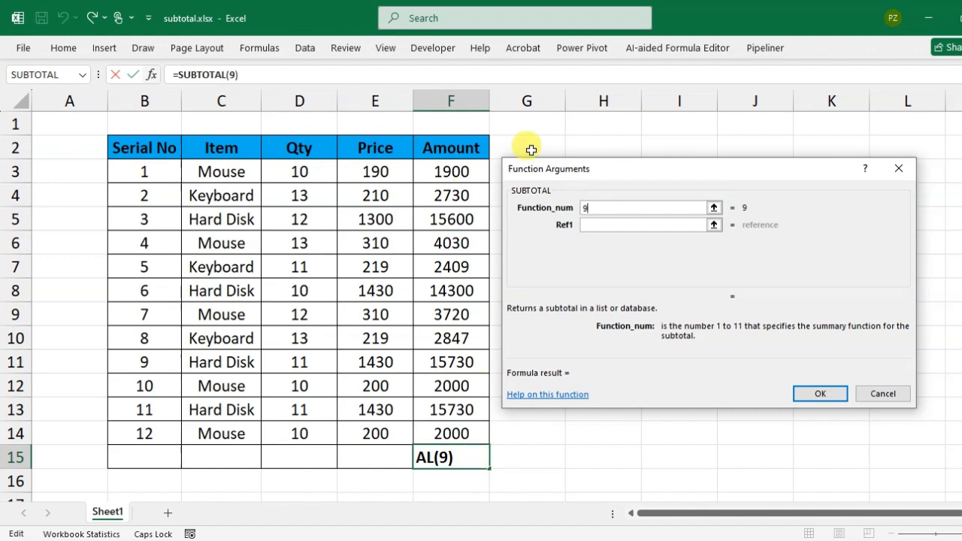
# - Set the SUBTOTAL function's Ref1 argument to the Amount range F3:F14 and accept the arguments
pyautogui.click(592, 225)
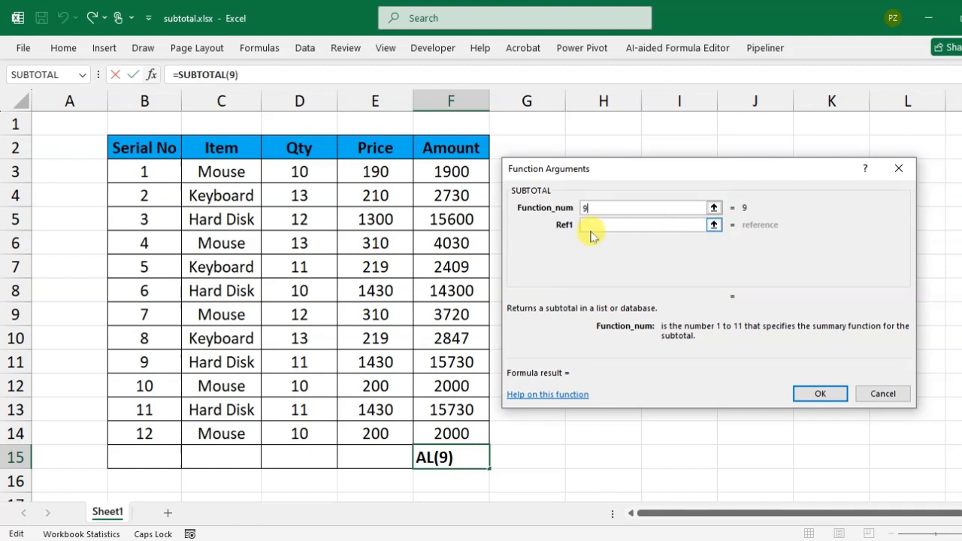
pyautogui.click(714, 225)
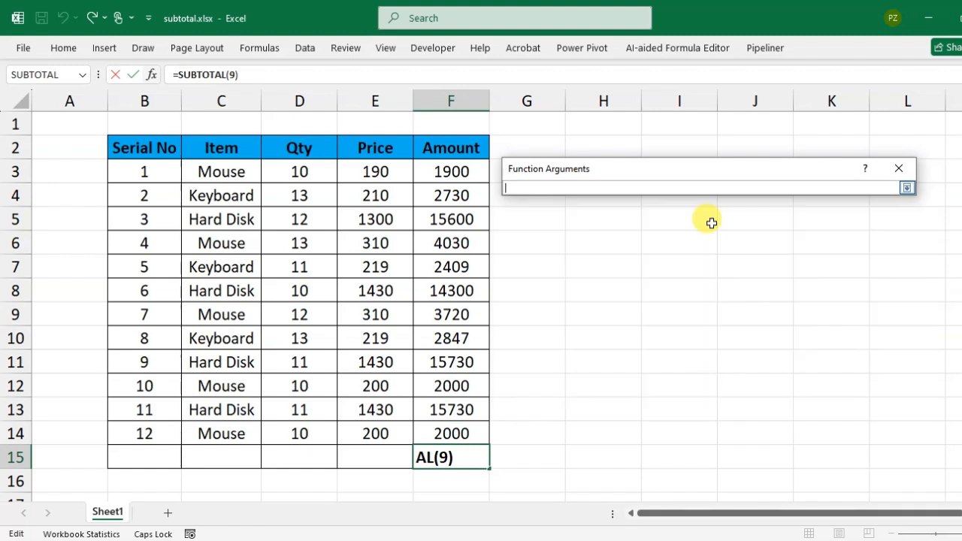
pyautogui.click(454, 178)
pyautogui.moveTo(454, 178); pyautogui.dragTo(440, 423)
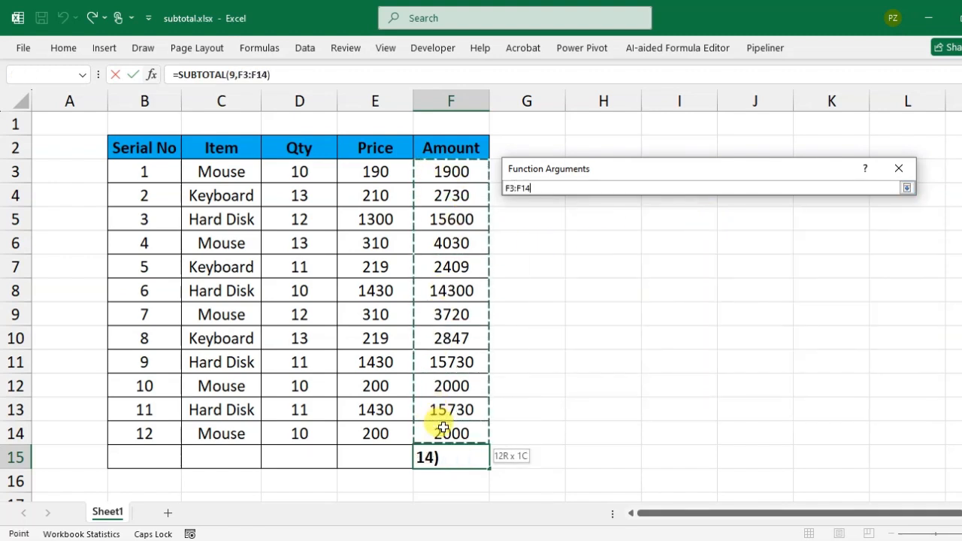
pyautogui.click(906, 189)
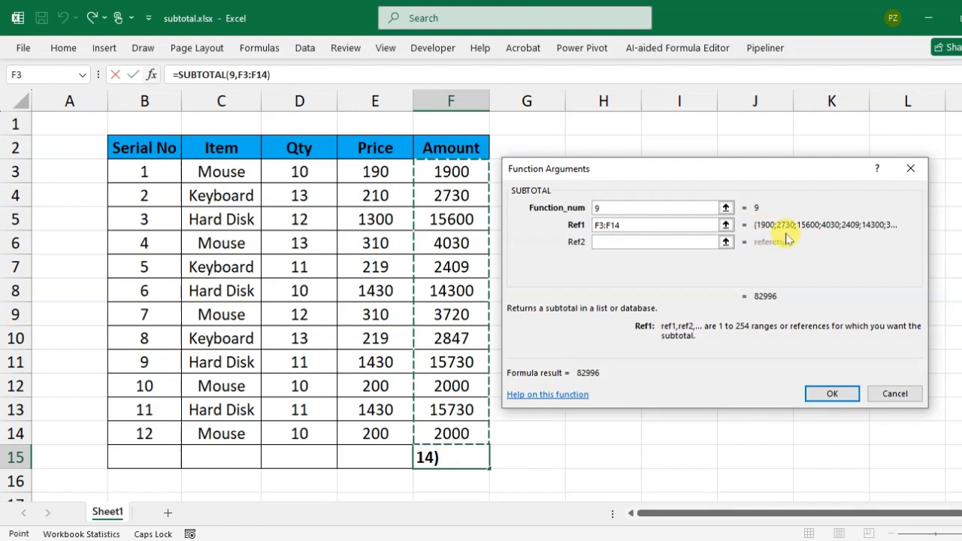
pyautogui.click(827, 394)
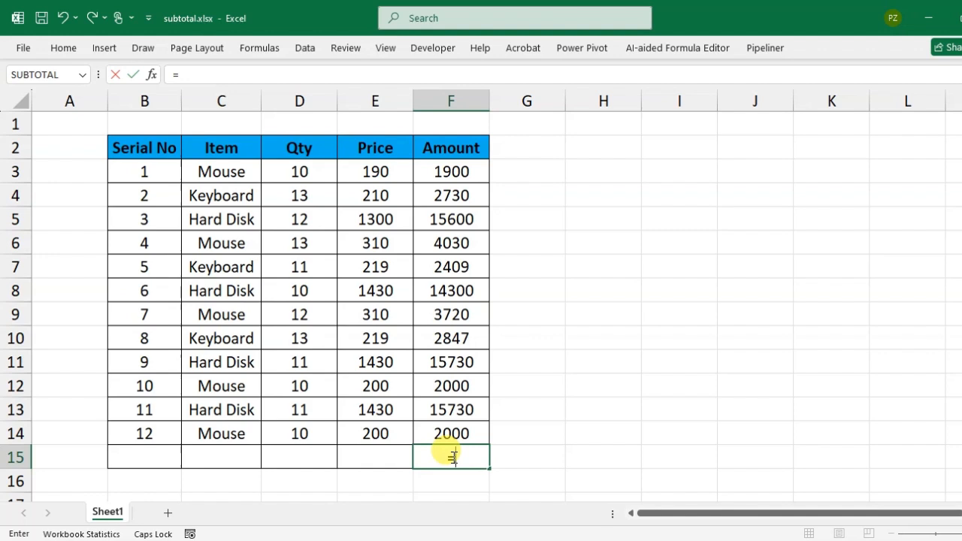
# - Write =SUBTOTAL in cell F15 and fill its function arguments with Function_num 9 and Ref1 F3:F14
pyautogui.write('SUBT')
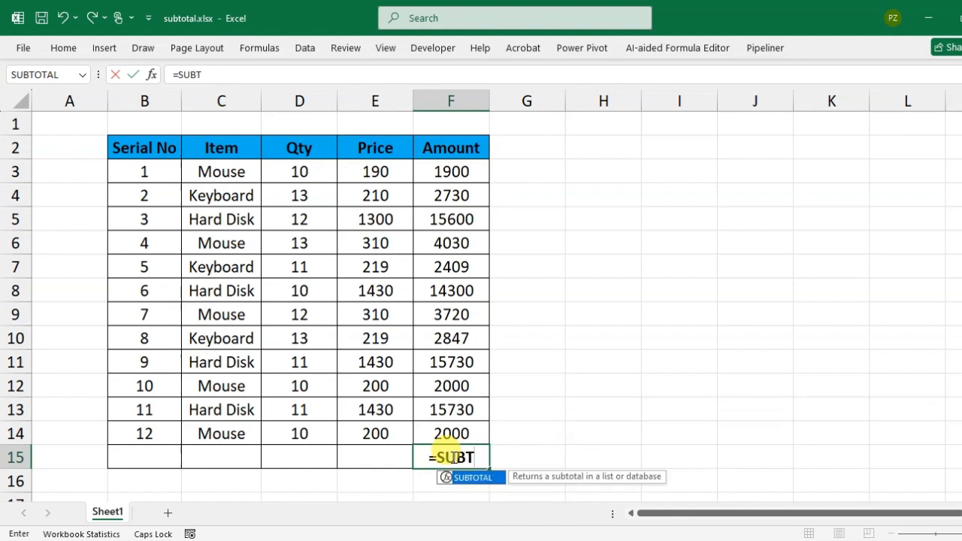
pyautogui.press('Tab')
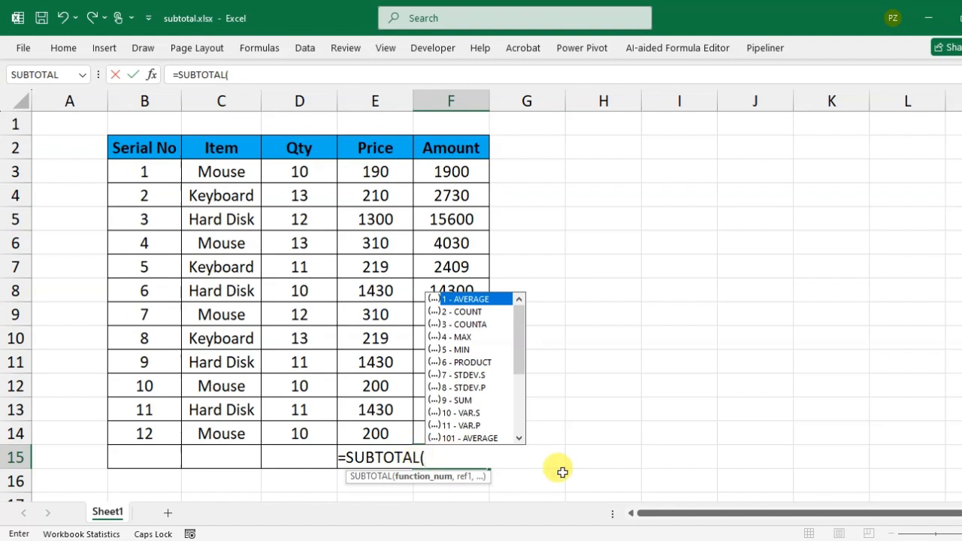
pyautogui.press('BackSpace')
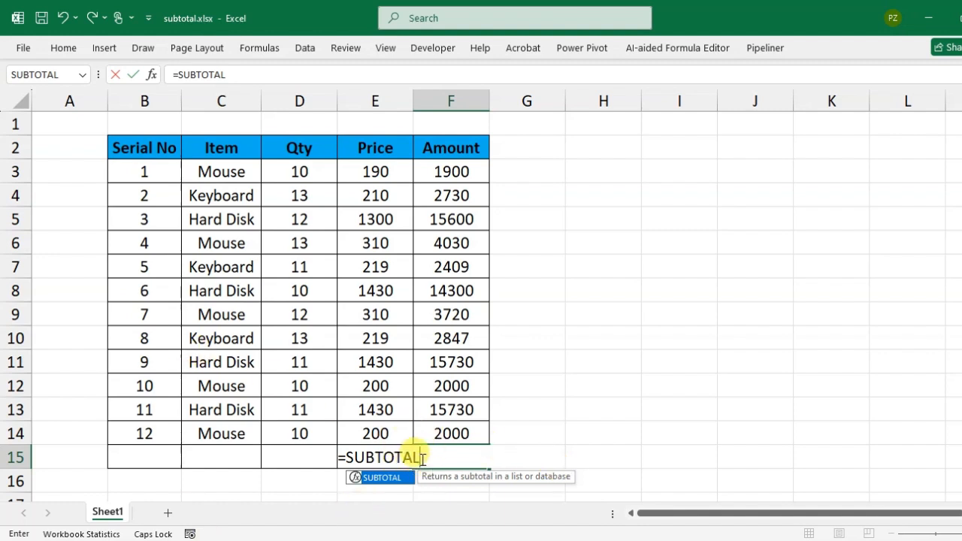
pyautogui.hotkey('ctrl', 'a')
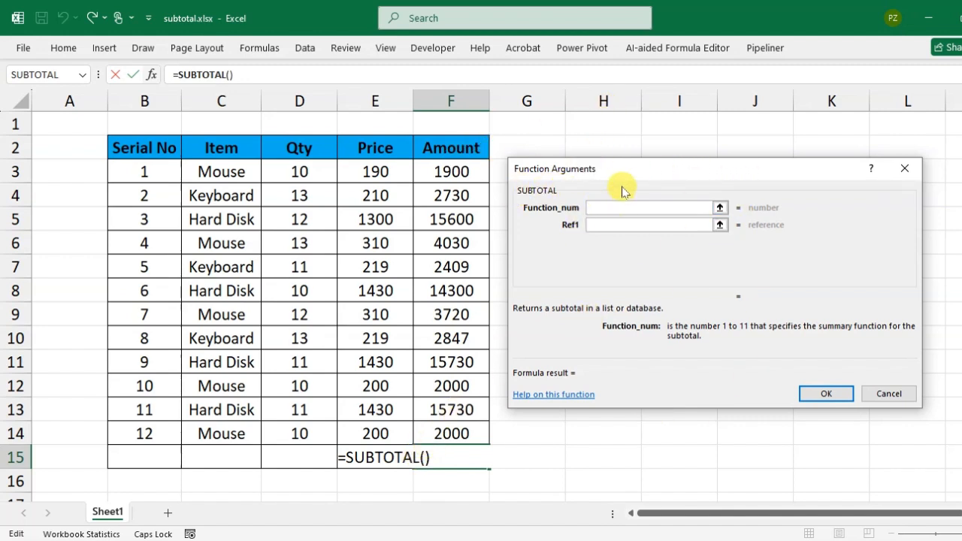
pyautogui.write('9')
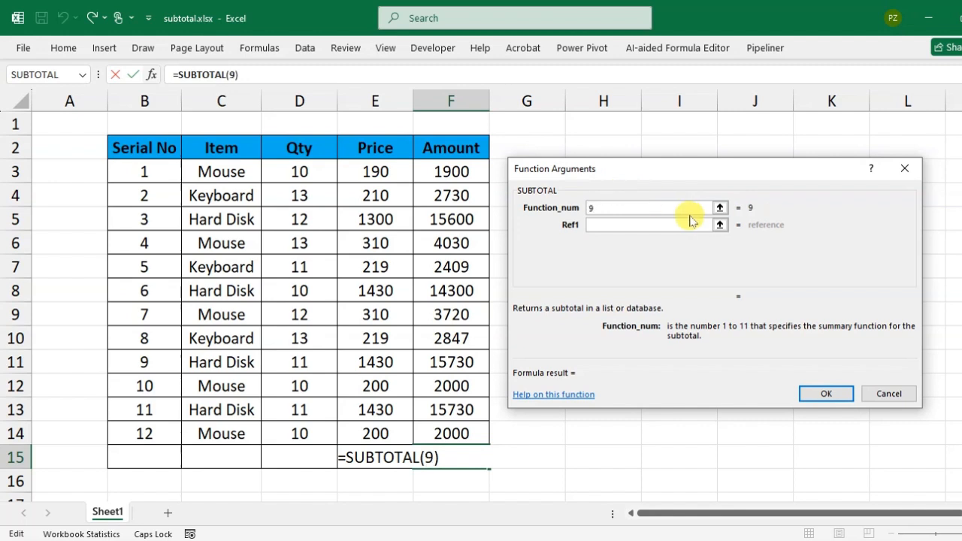
pyautogui.click(719, 224)
pyautogui.moveTo(440, 171); pyautogui.dragTo(443, 431)
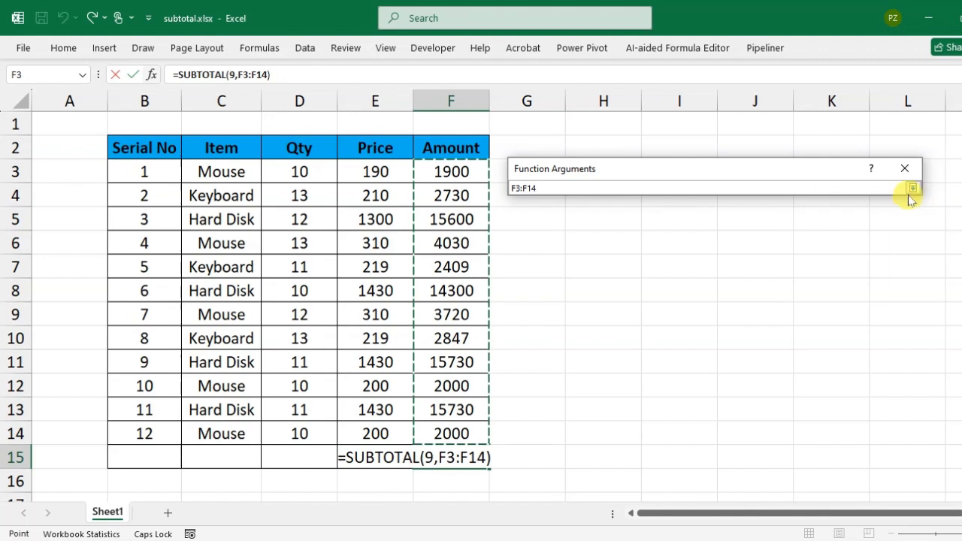
pyautogui.click(910, 192)
pyautogui.click(835, 394)
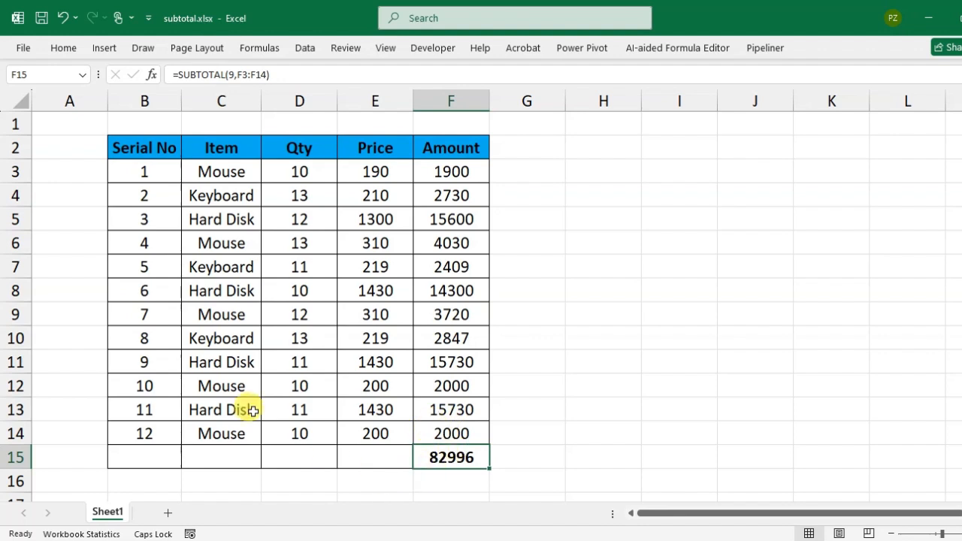
# - Filter Keyboard out of the Item column using header filters, and turn the table's filters off again
pyautogui.click(232, 152)
pyautogui.hotkey('ctrl', 'shift', 'l')
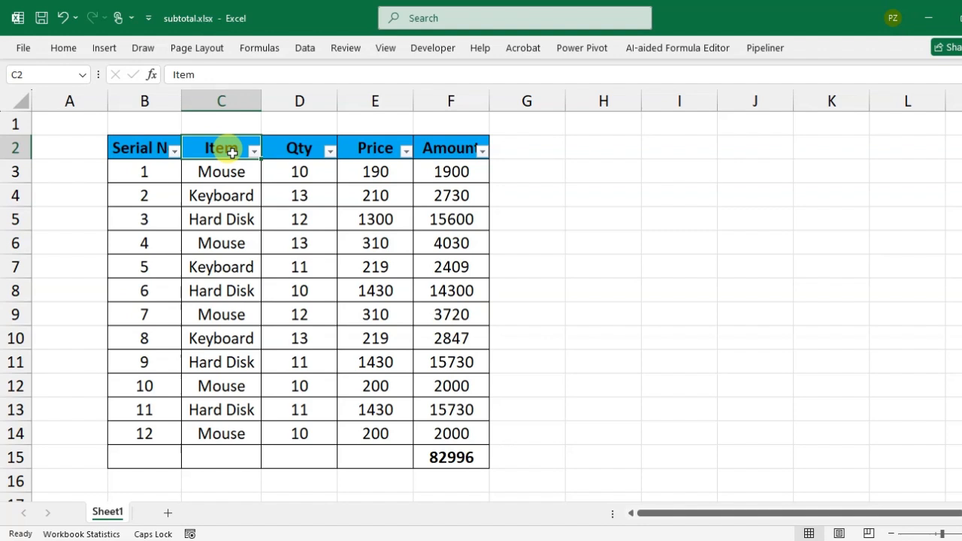
pyautogui.click(254, 151)
pyautogui.click(137, 373)
pyautogui.click(194, 482)
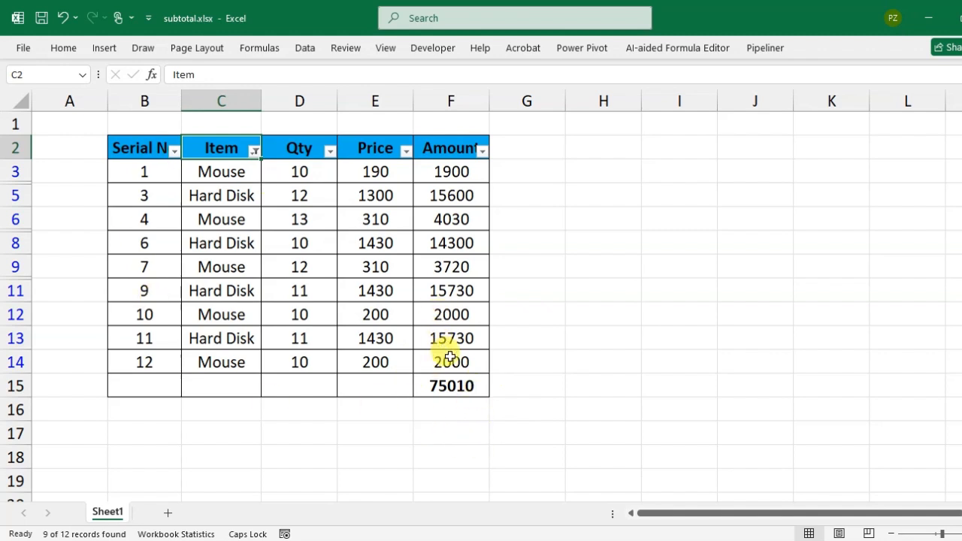
pyautogui.hotkey('ctrl', 'shift', 'l')
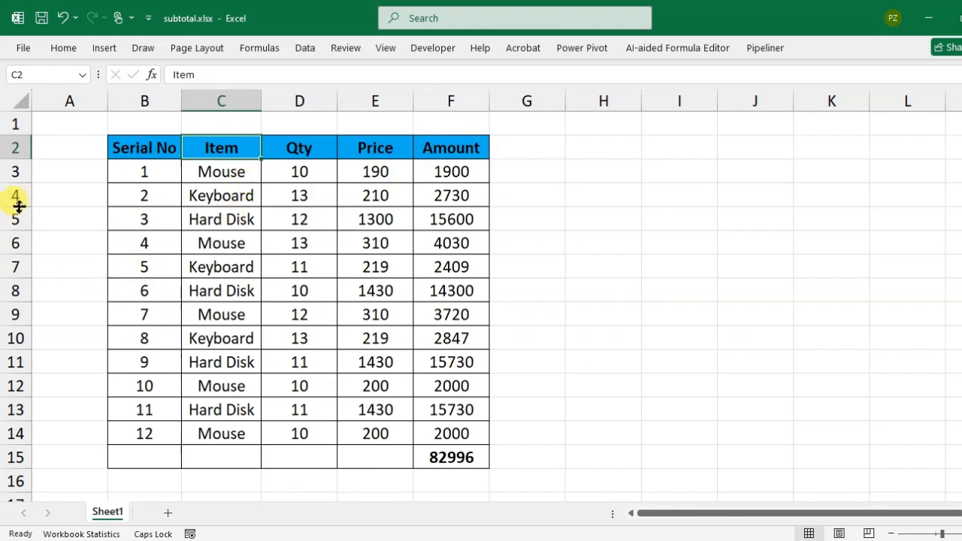
# - Hide rows 5 to 10 to check the SUBTOTAL result in F15, and undo the hiding
pyautogui.moveTo(13, 219); pyautogui.dragTo(18, 327)
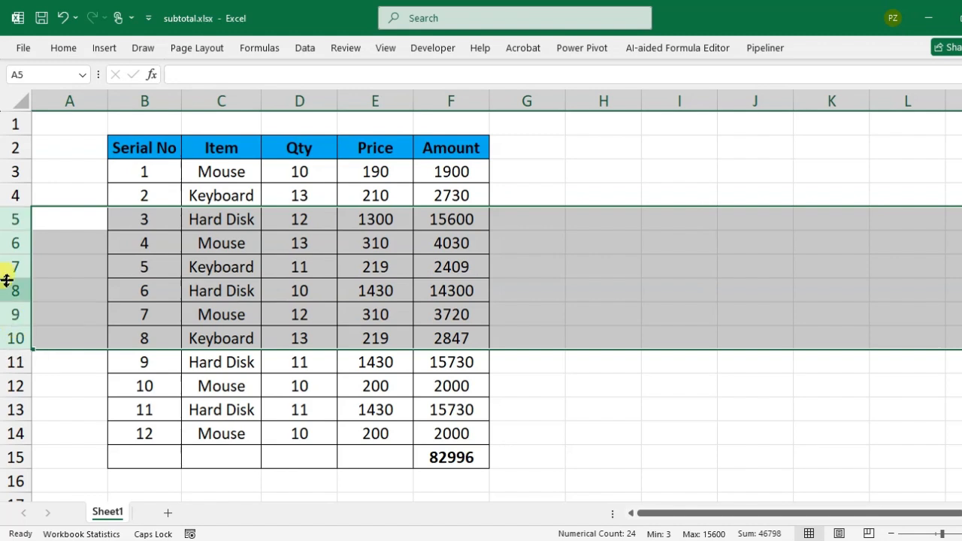
pyautogui.rightClick(12, 237)
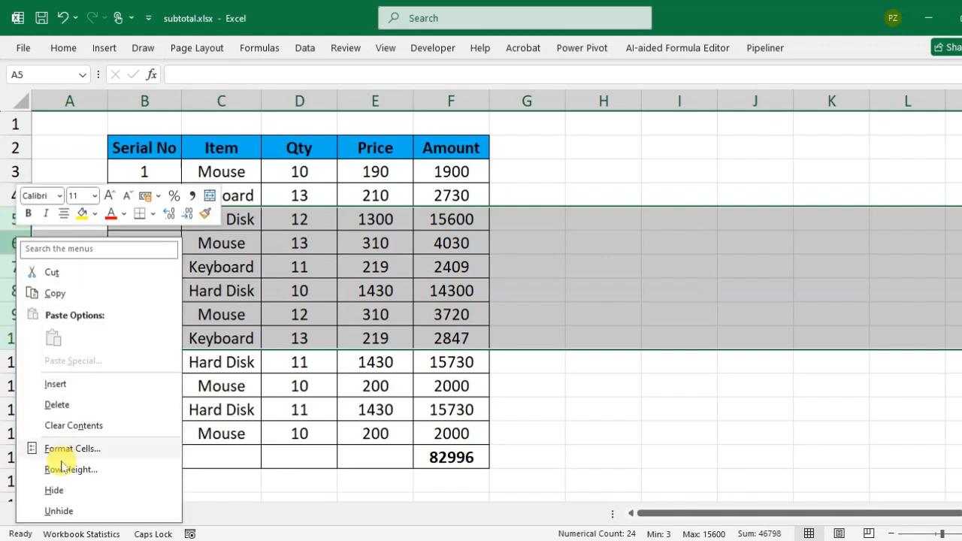
pyautogui.click(55, 491)
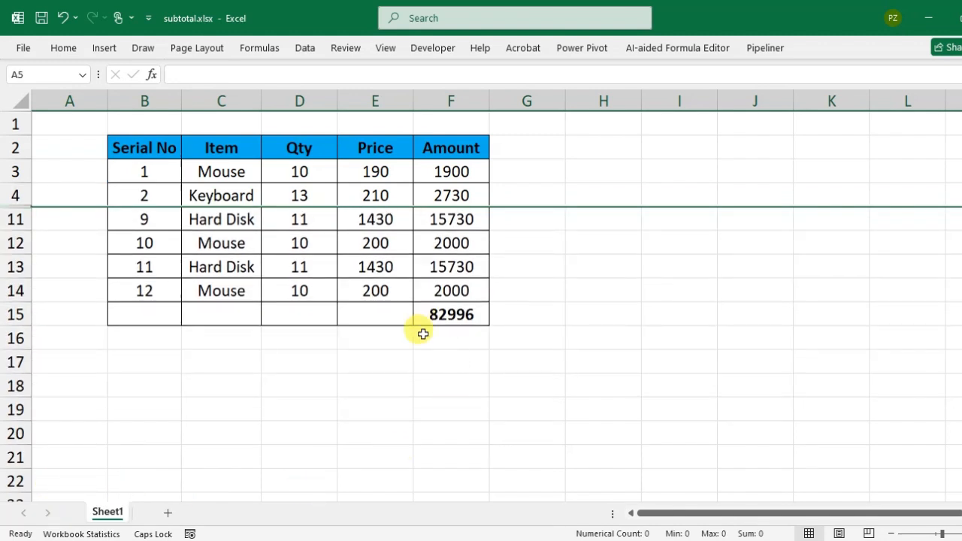
pyautogui.scroll(-1, 496, 321)
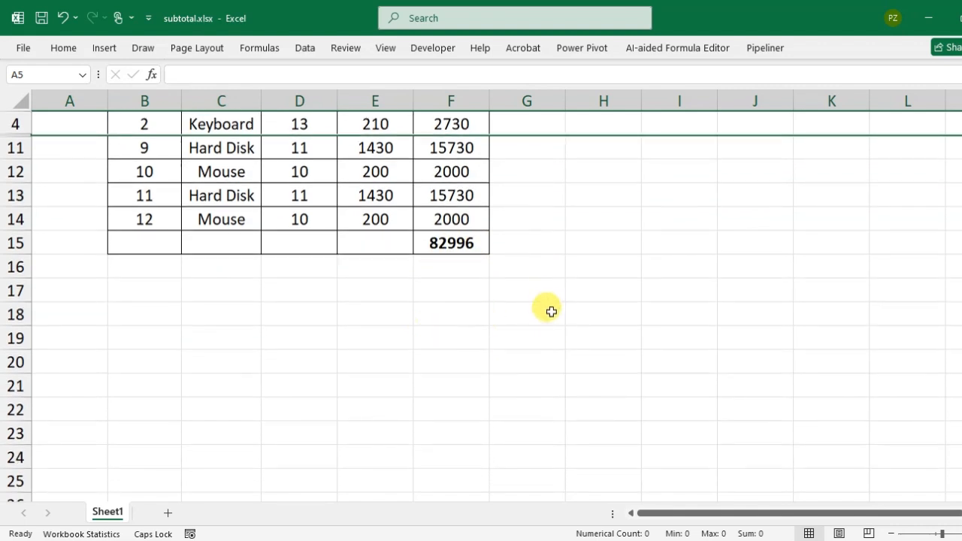
pyautogui.scroll(1, 481, 306)
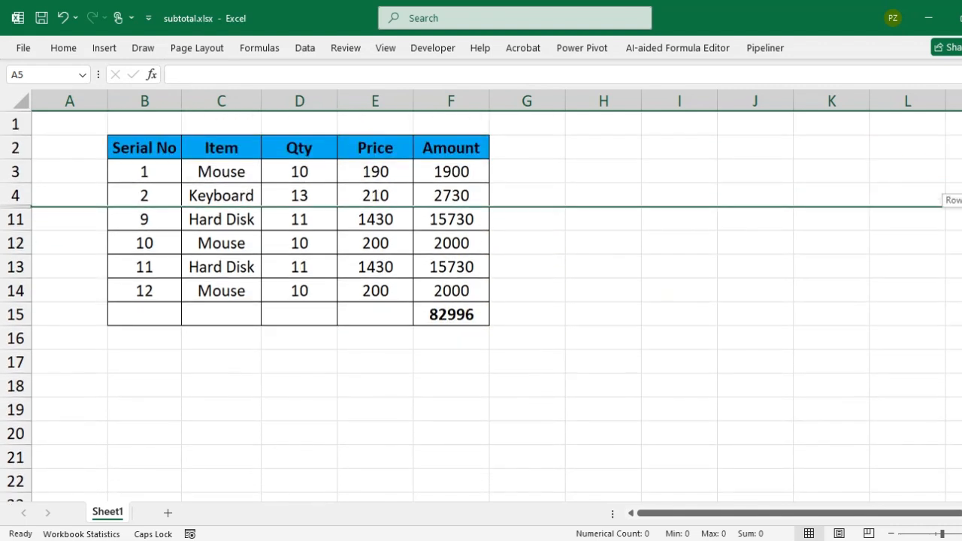
pyautogui.hotkey('ctrl', 'z')
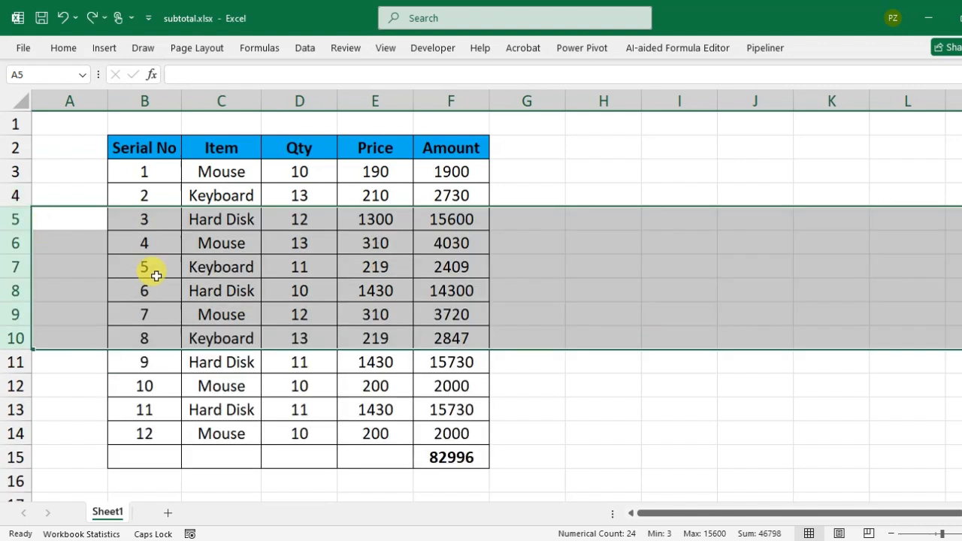
# - Replace the formula in cell F15 with =SUBTOTAL(109,F3:F14), using function number 109 - SUM
pyautogui.click(471, 462)
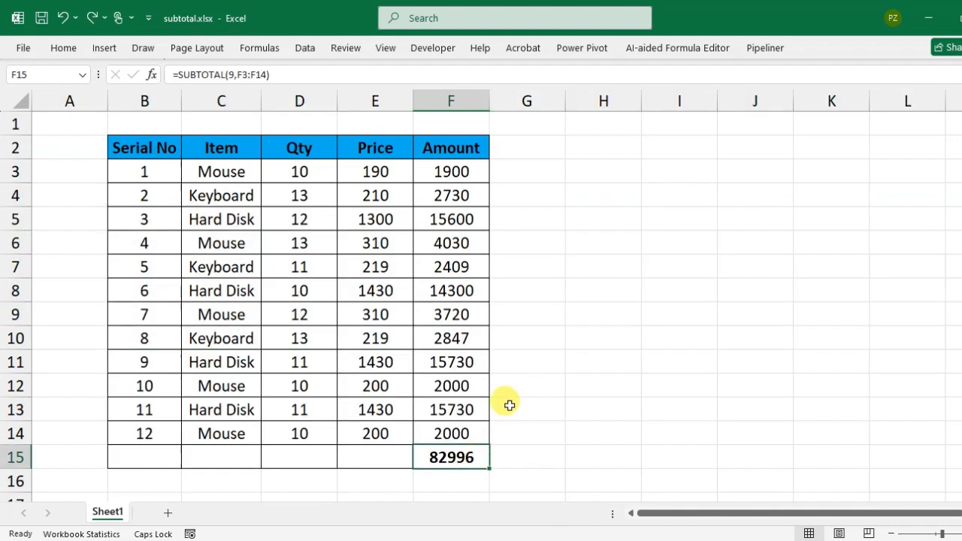
pyautogui.press('Delete')
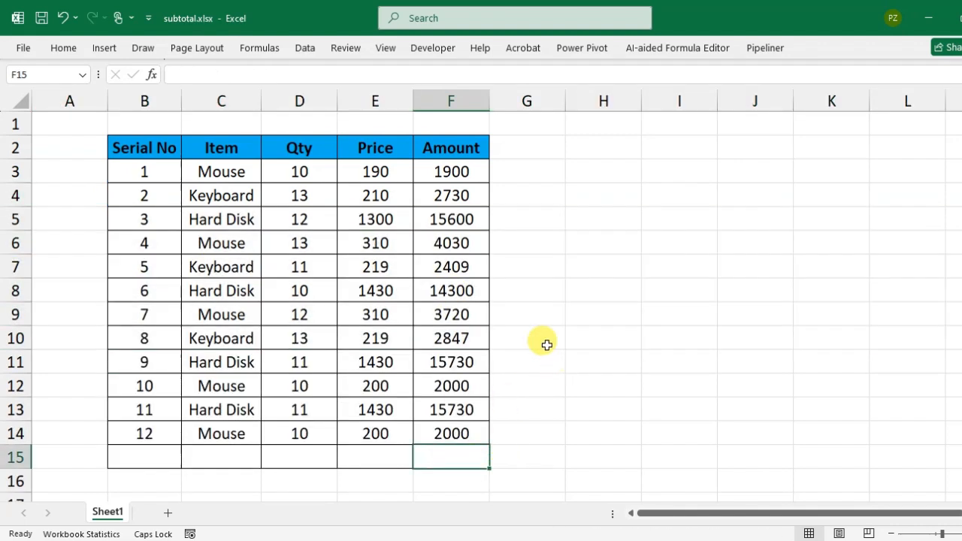
pyautogui.write('=SUBT')
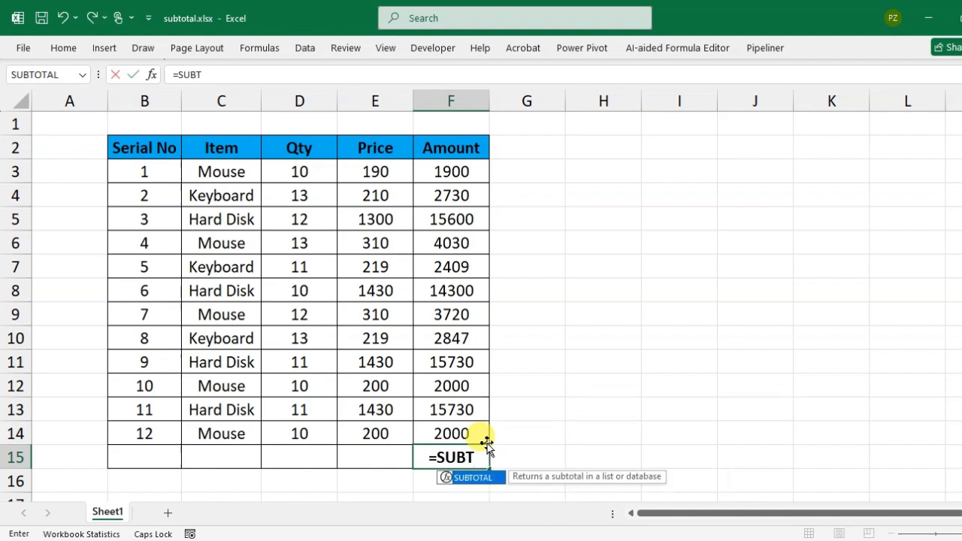
pyautogui.press('Tab')
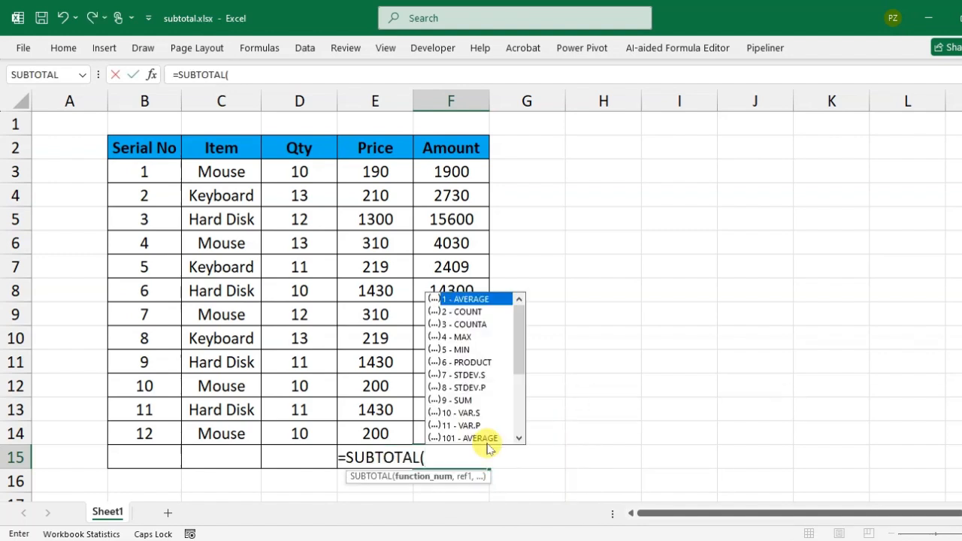
pyautogui.moveTo(522, 326); pyautogui.dragTo(521, 382)
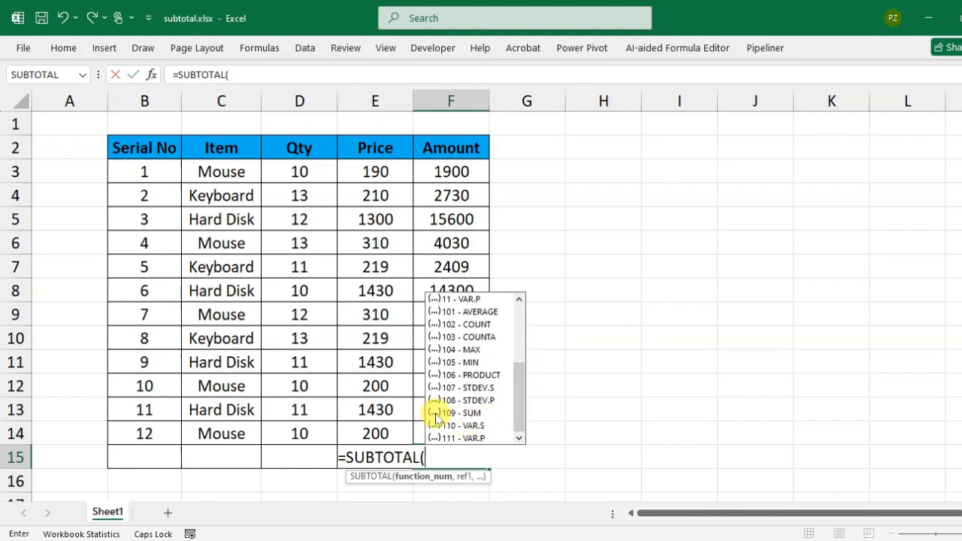
pyautogui.click(458, 415)
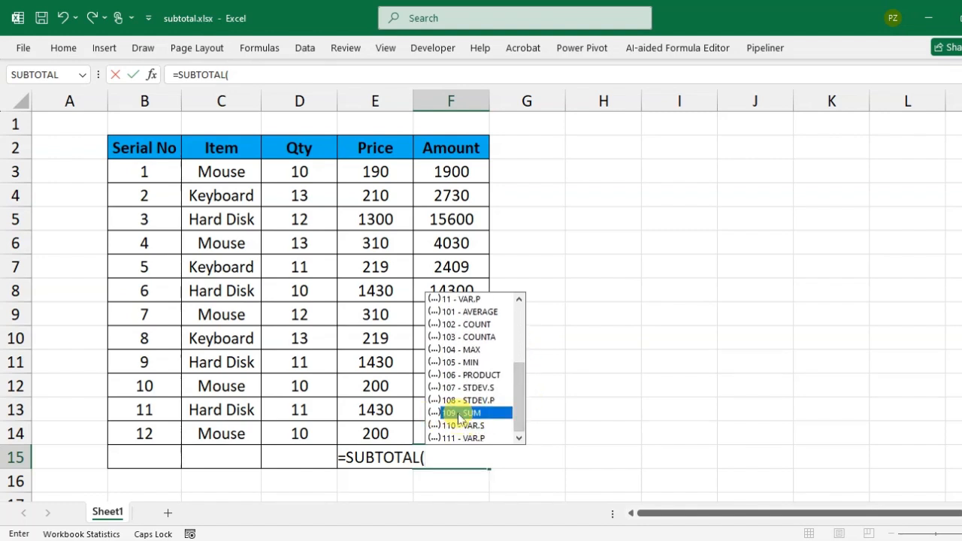
pyautogui.doubleClick(458, 416)
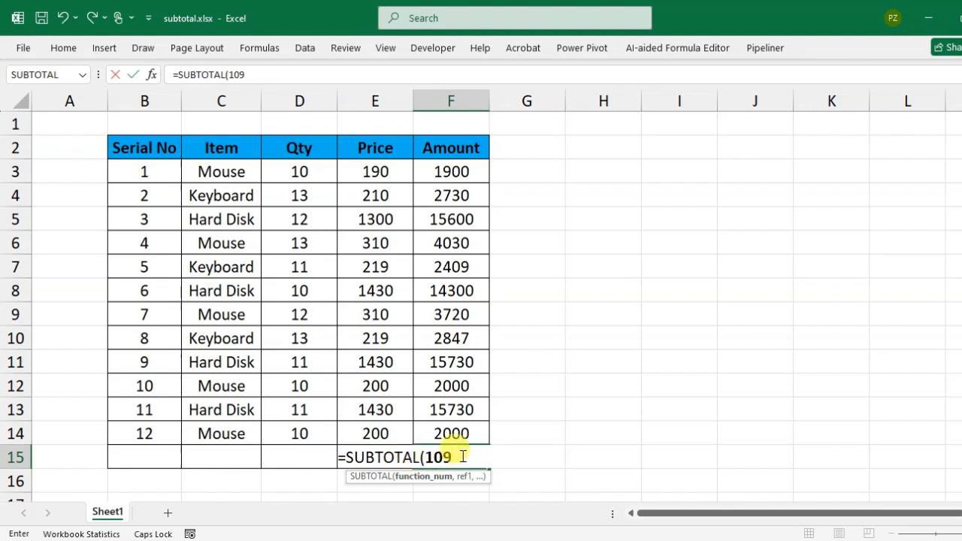
pyautogui.write(',')
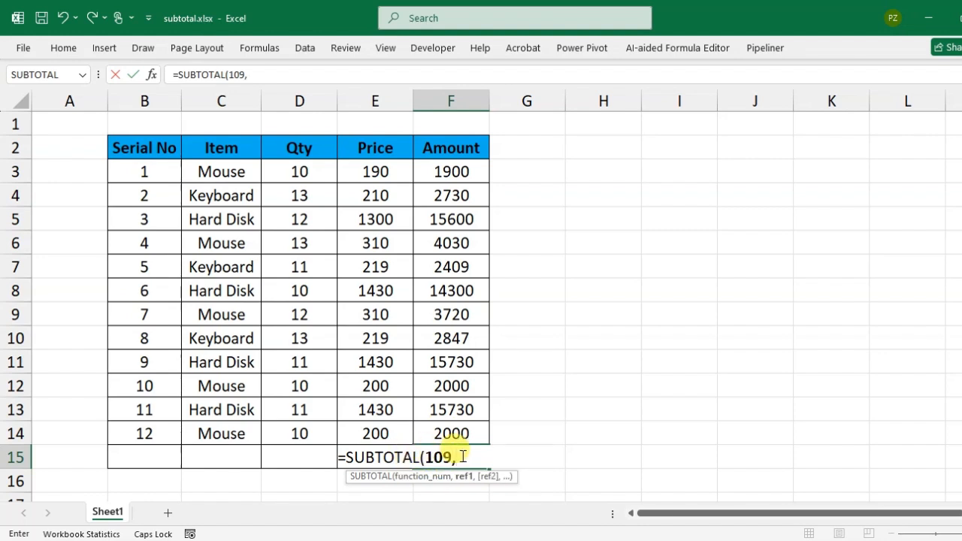
pyautogui.moveTo(451, 172); pyautogui.dragTo(459, 441)
pyautogui.write(')')
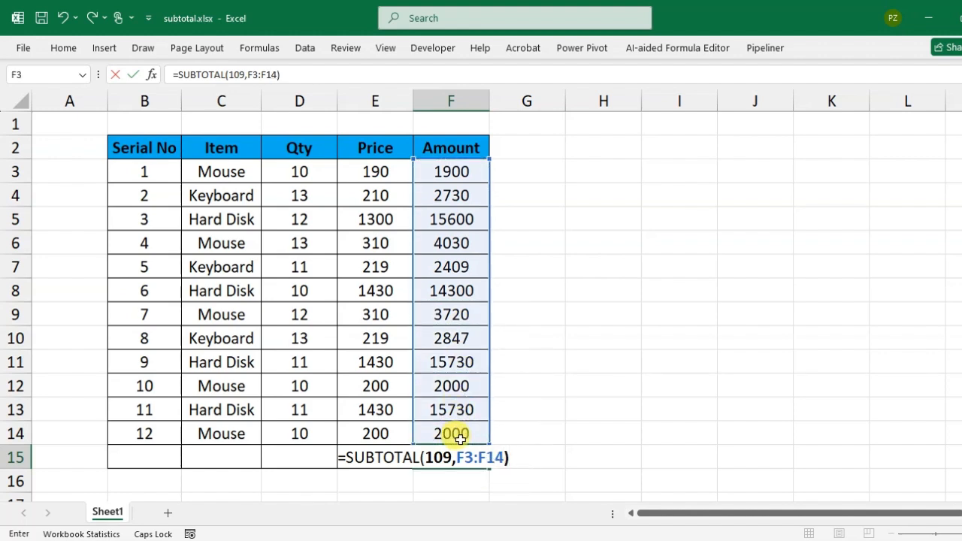
pyautogui.press('Return')
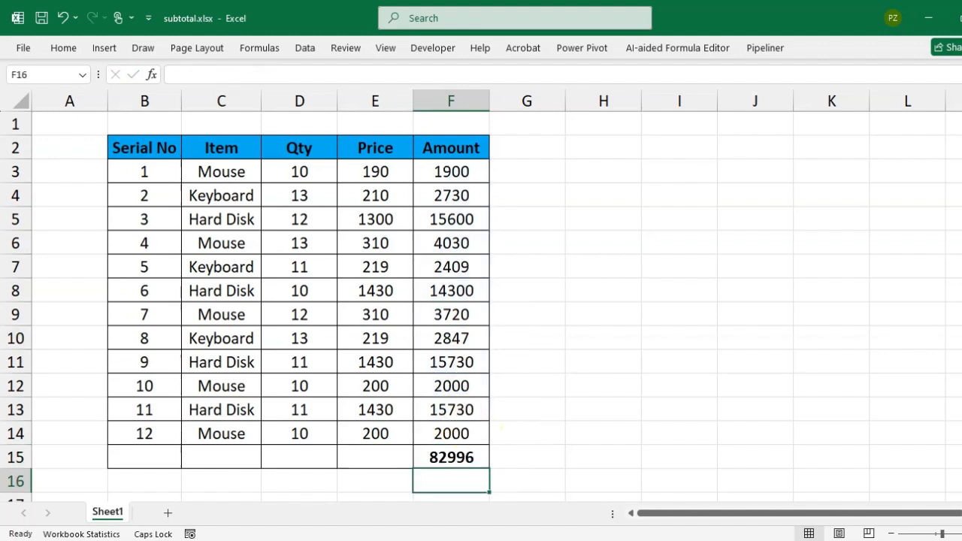
# - Hide rows 4 to 10 of the table
pyautogui.moveTo(15, 195); pyautogui.dragTo(15, 338)
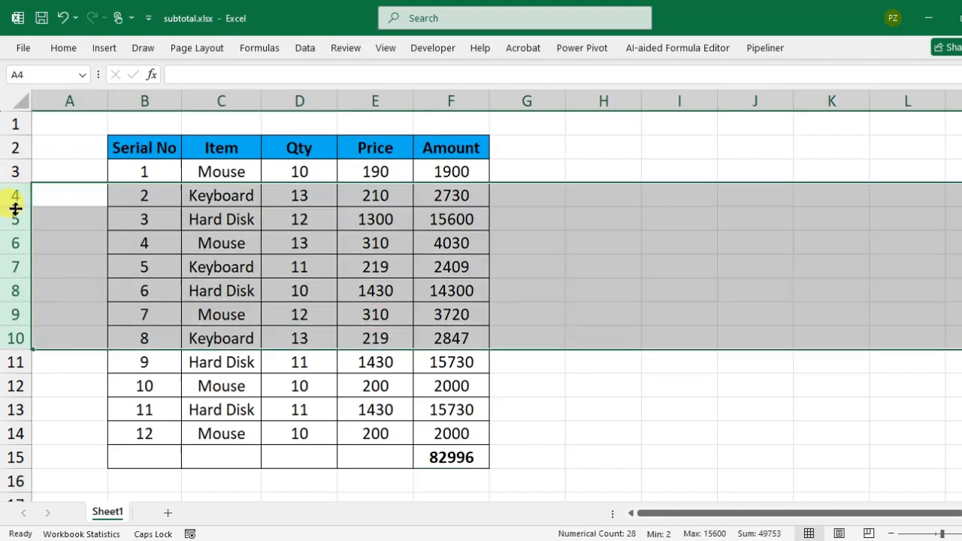
pyautogui.rightClick(15, 209)
pyautogui.click(61, 461)
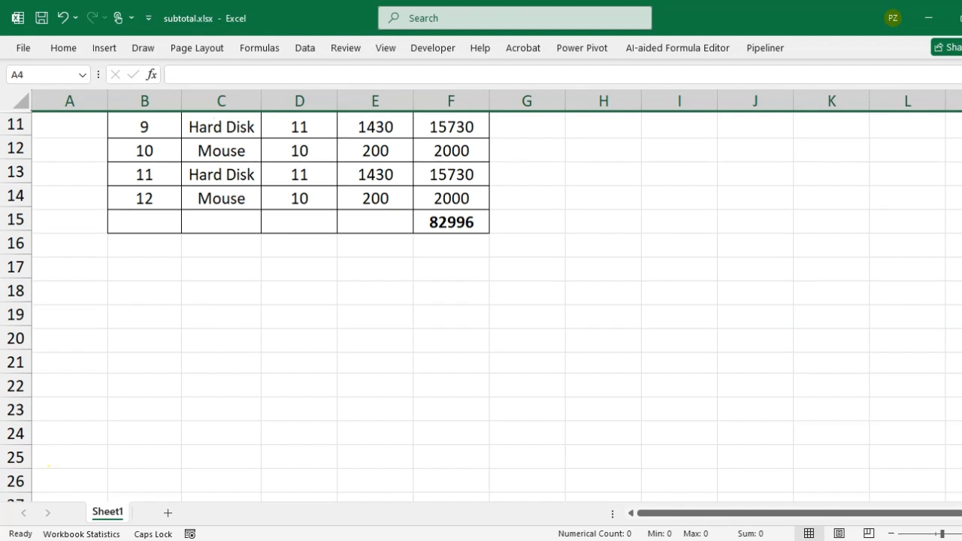
pyautogui.scroll(1, 481, 307)
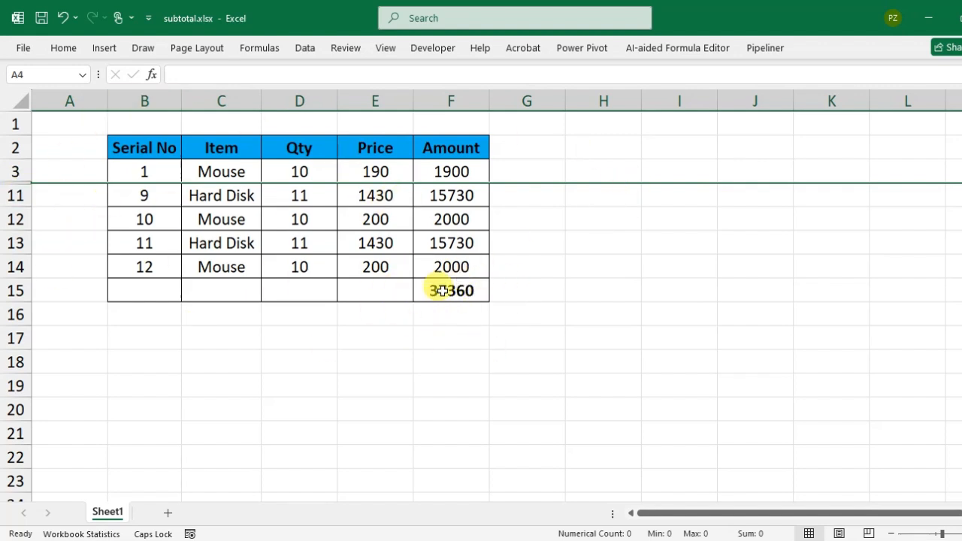
# - Select the visible Amount cells from F3 to F14 to compare their sum with the subtotal in F15
pyautogui.click(467, 309)
pyautogui.moveTo(459, 168); pyautogui.dragTo(468, 257)
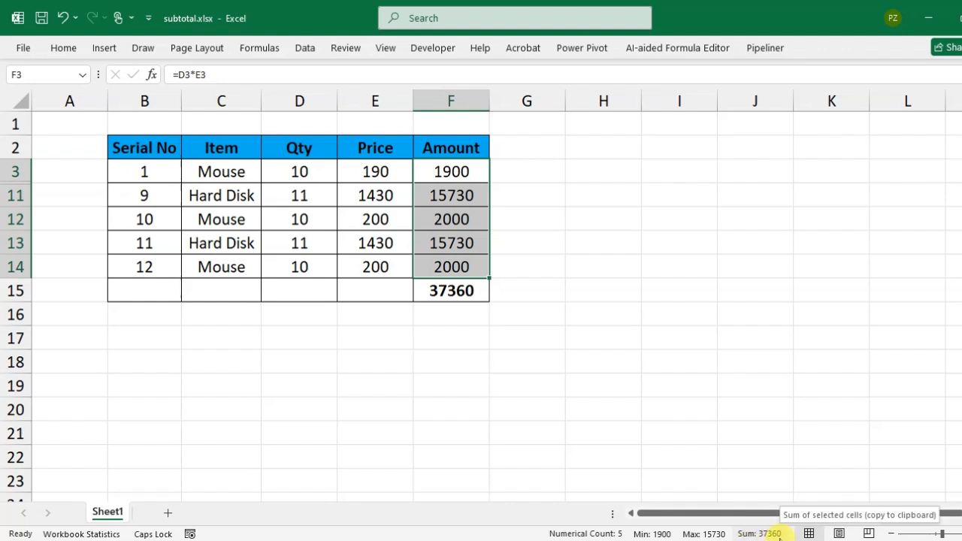
pyautogui.moveTo(506, 306)
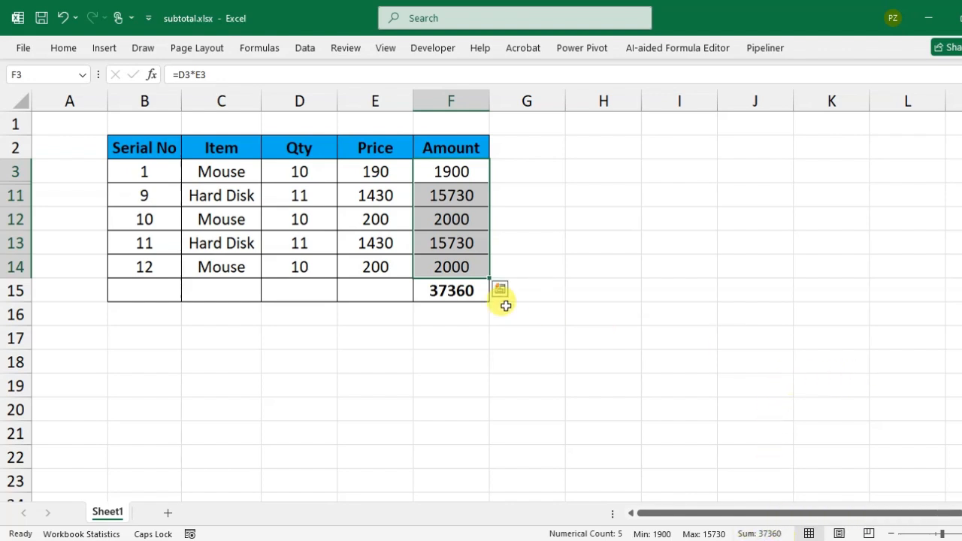